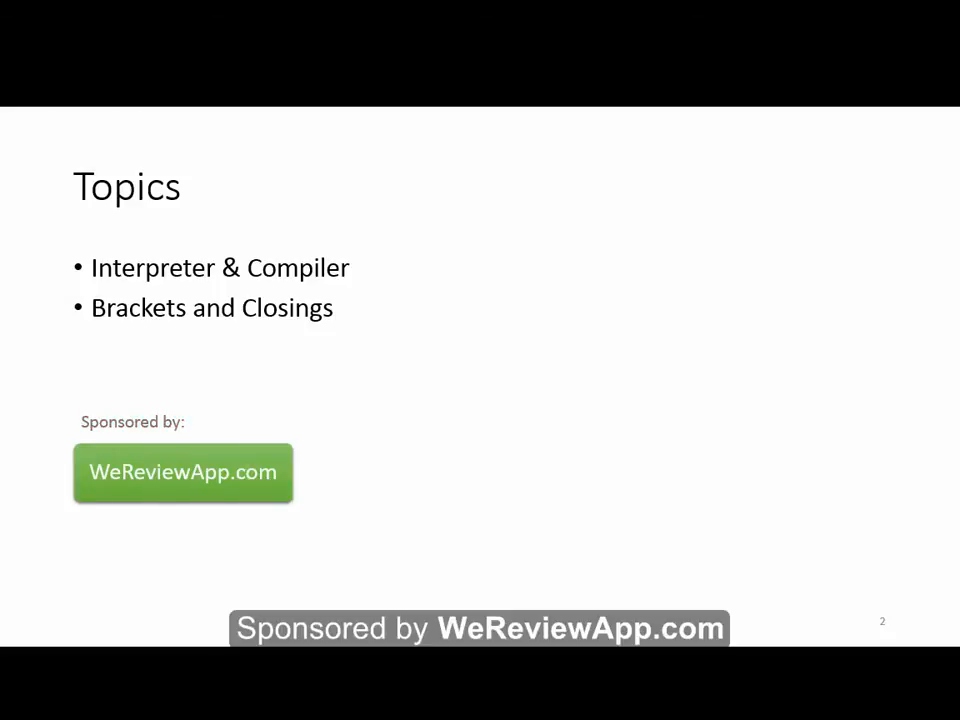
# - Advance the slideshow to slide 3, 'High & Low Level', contrasting if/else pseudocode with binary
pyautogui.press('space')
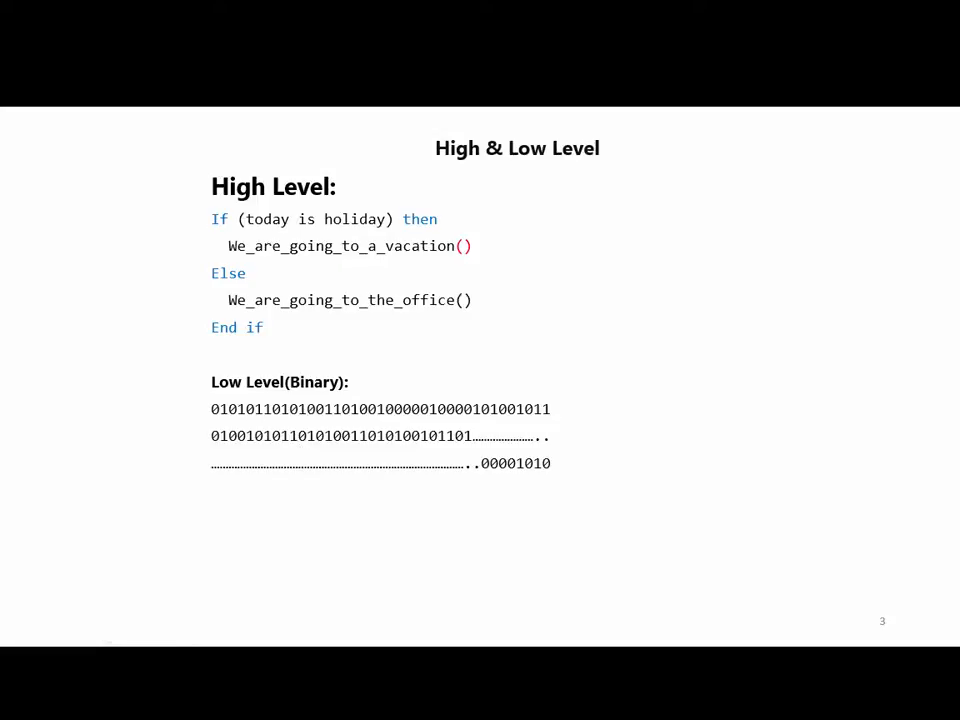
# - Highlight the indentation before the vacation line and reveal the 'Indenting' label
pyautogui.press('space')
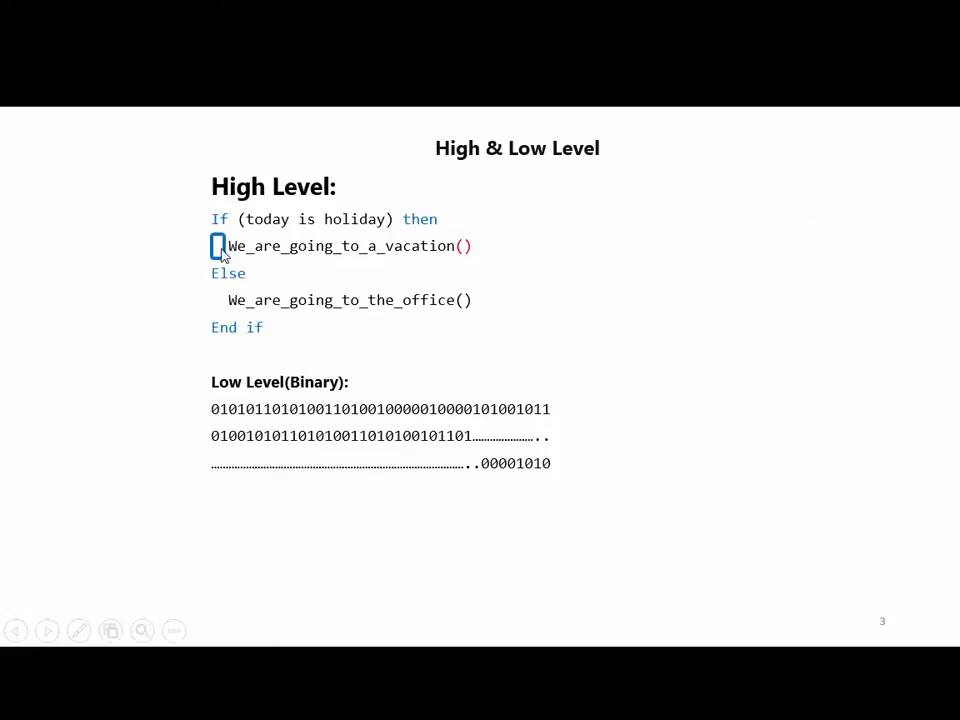
pyautogui.press('space')
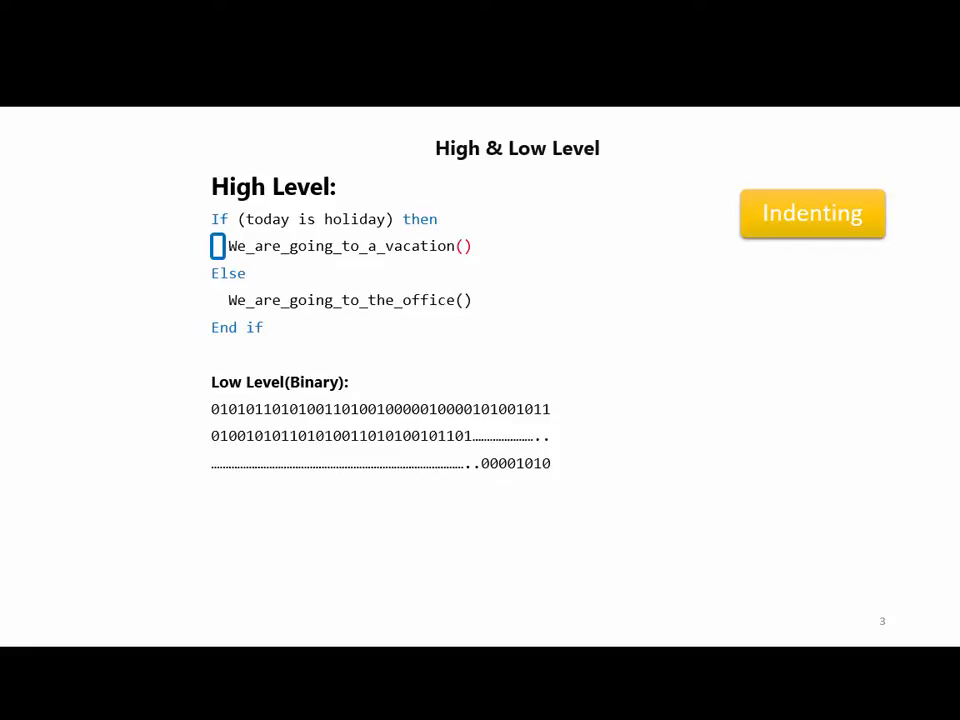
# - Reveal the 'Debugging' label, then reach the 'Real life' slide with its 'Hi, How are you?' arrows
pyautogui.press('space')
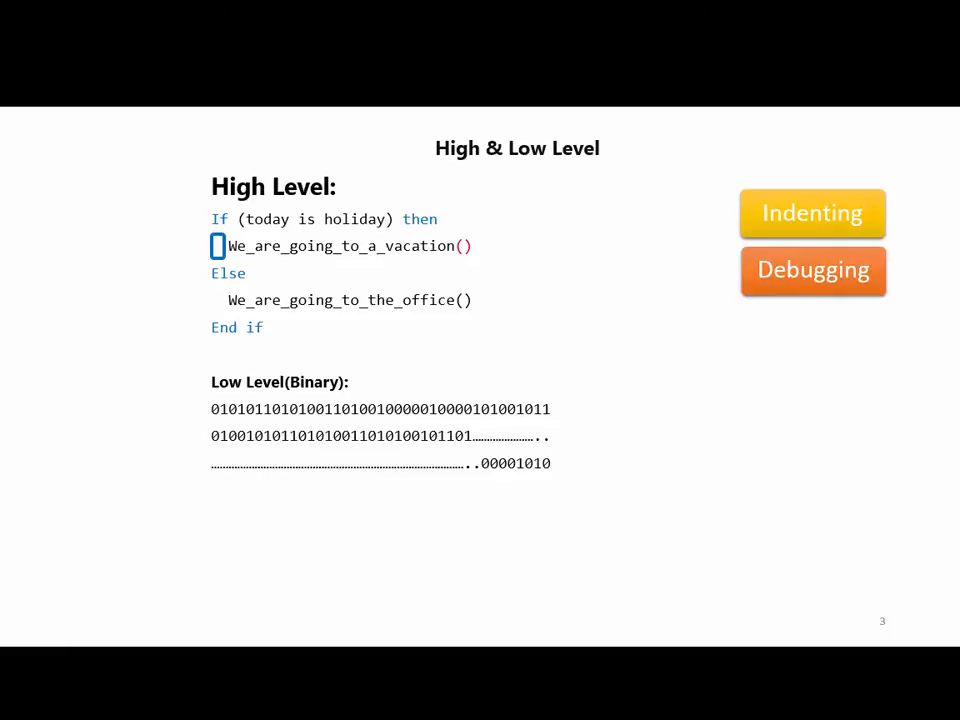
pyautogui.press('Right')
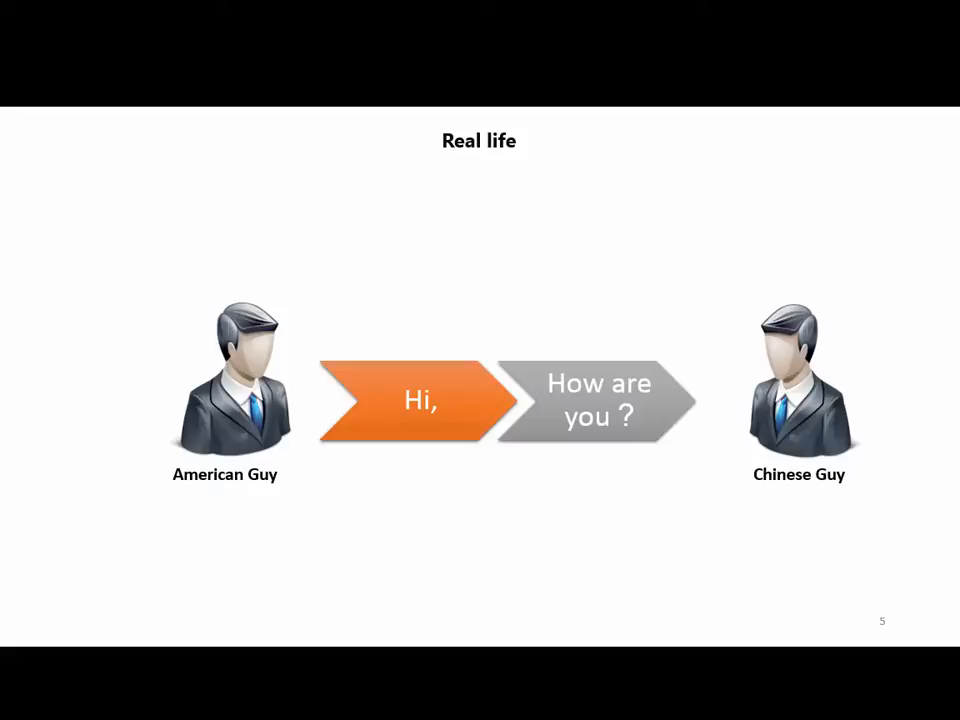
pyautogui.press('Right')
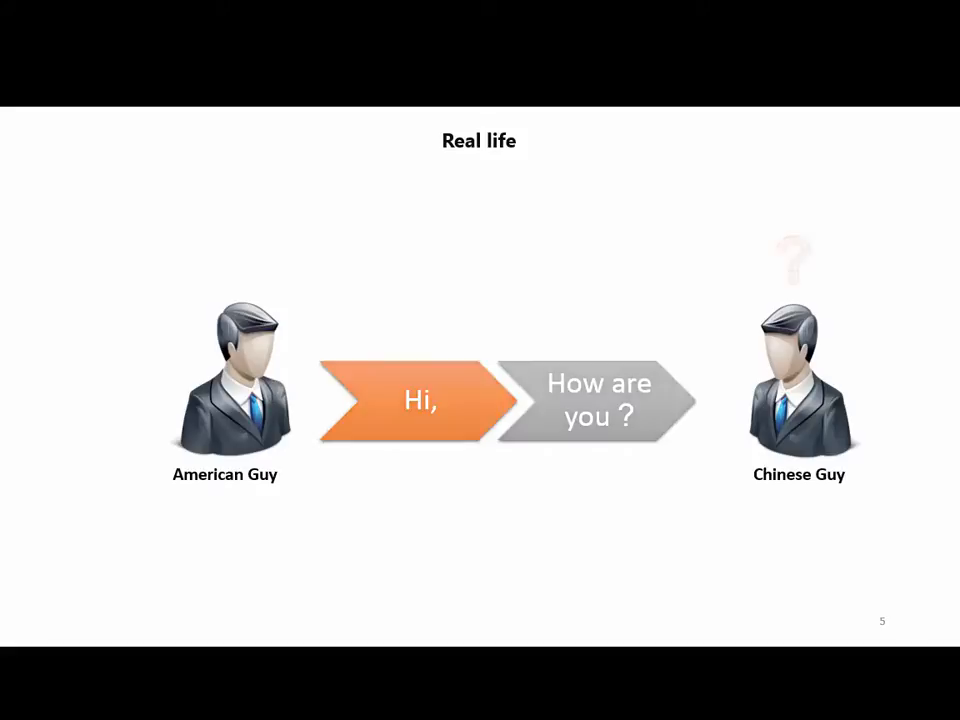
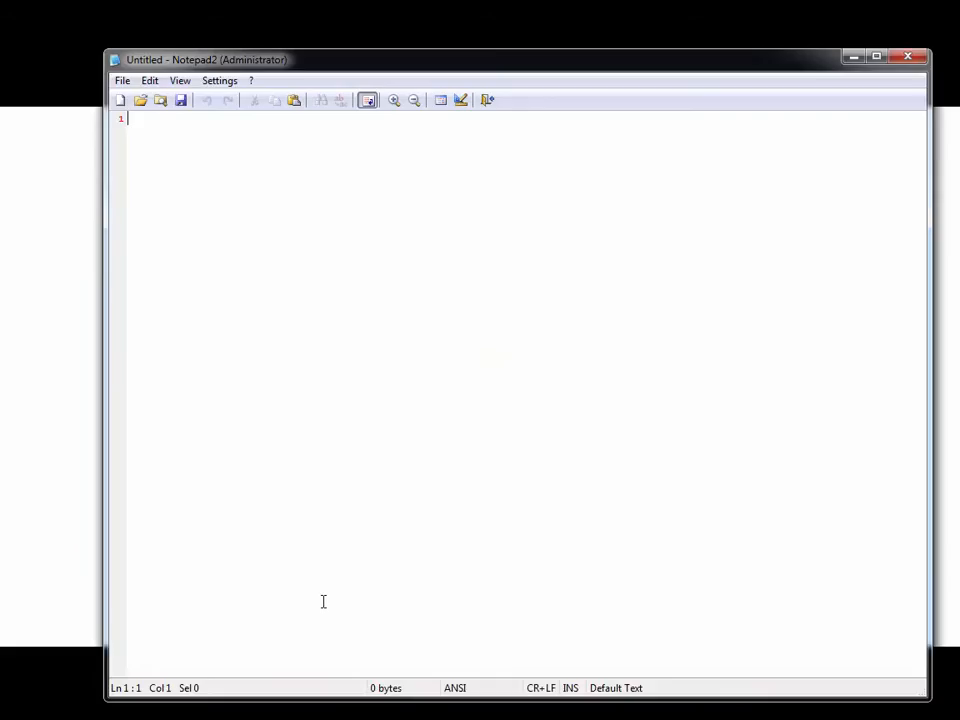
# - Enlarge the text and enter "(wkdqjhdwqkhdwqlwdq())" with auto-closed outer and inner parentheses
pyautogui.hotkey('ctrl', '+')
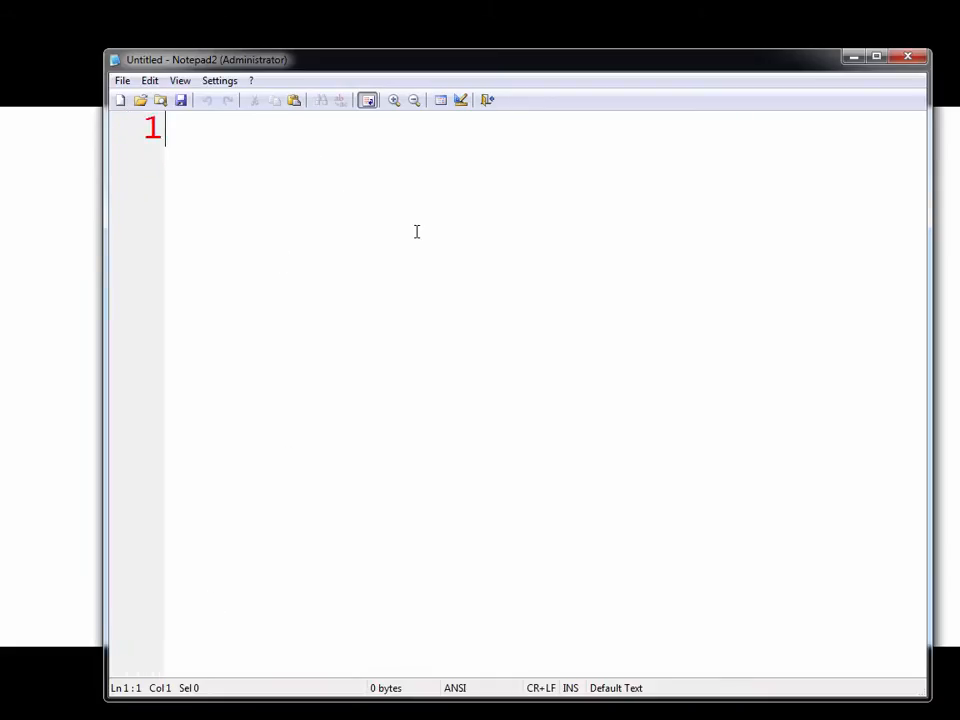
pyautogui.write('()')
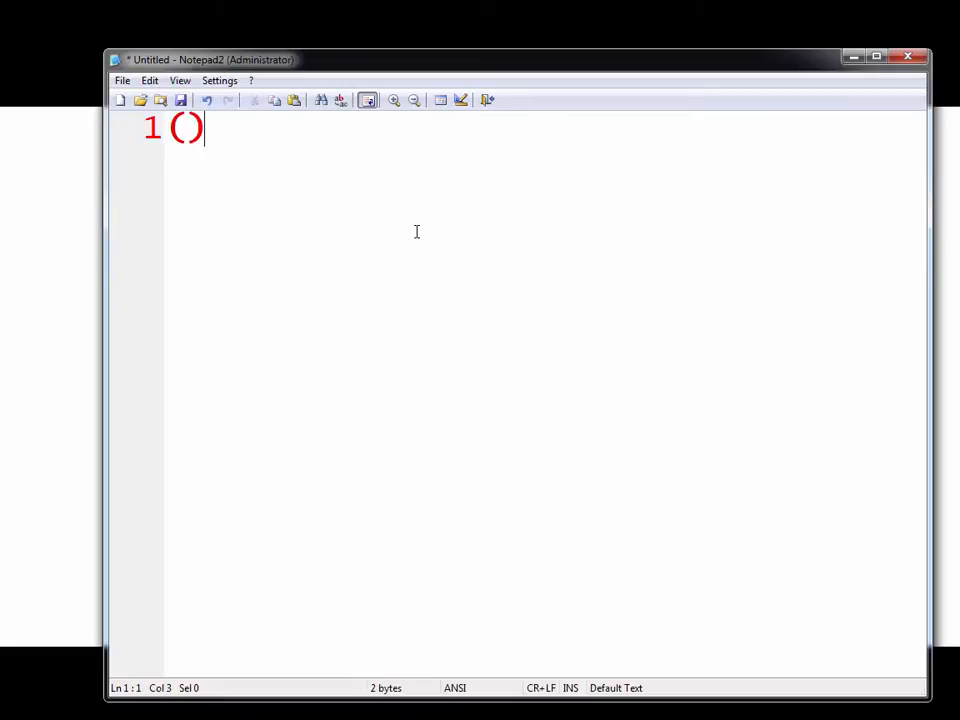
pyautogui.press('Left')
pyautogui.write('wkdqjhdwqkhdwqlwdq')
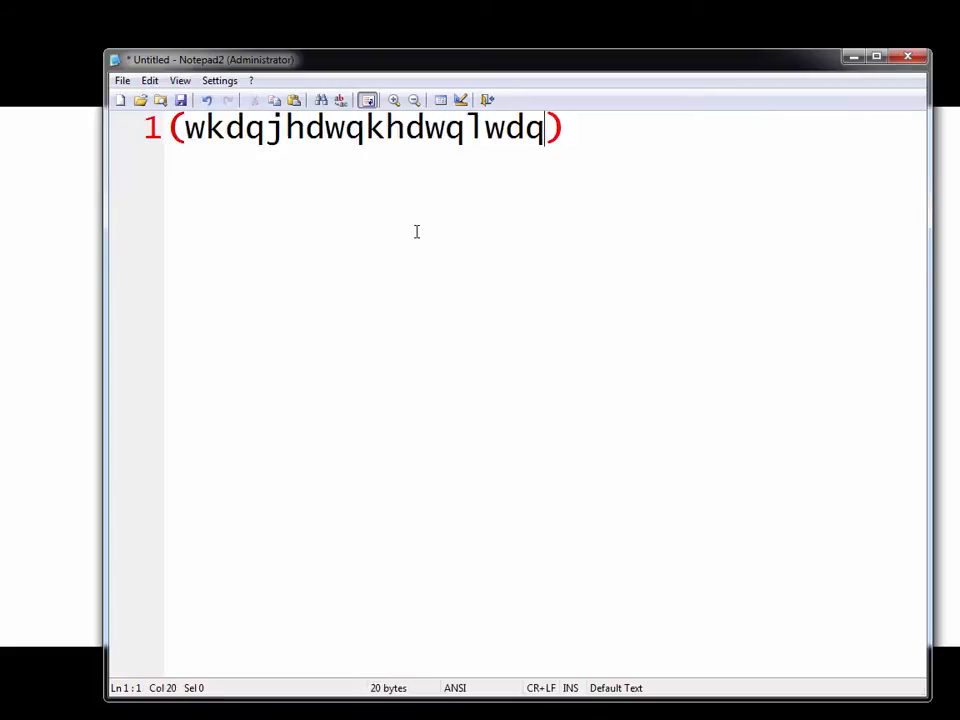
pyautogui.write('(')
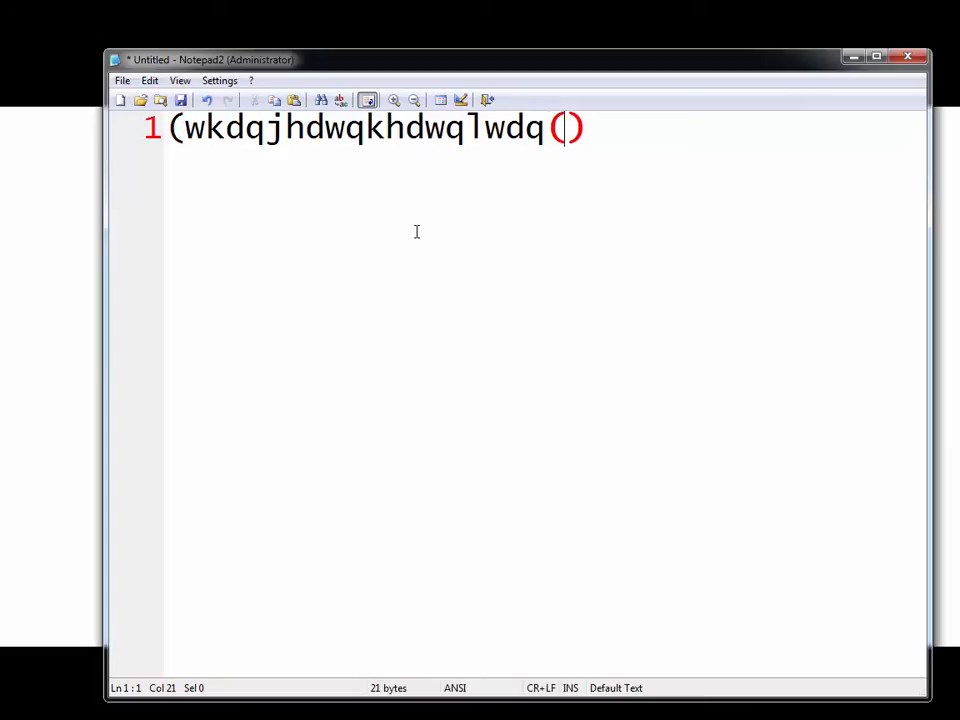
pyautogui.write(')')
pyautogui.press('Left')
pyautogui.press('Left')
# - Replace the outer closing parenthesis with an empty {} pair after the inner parentheses
pyautogui.press('Home')
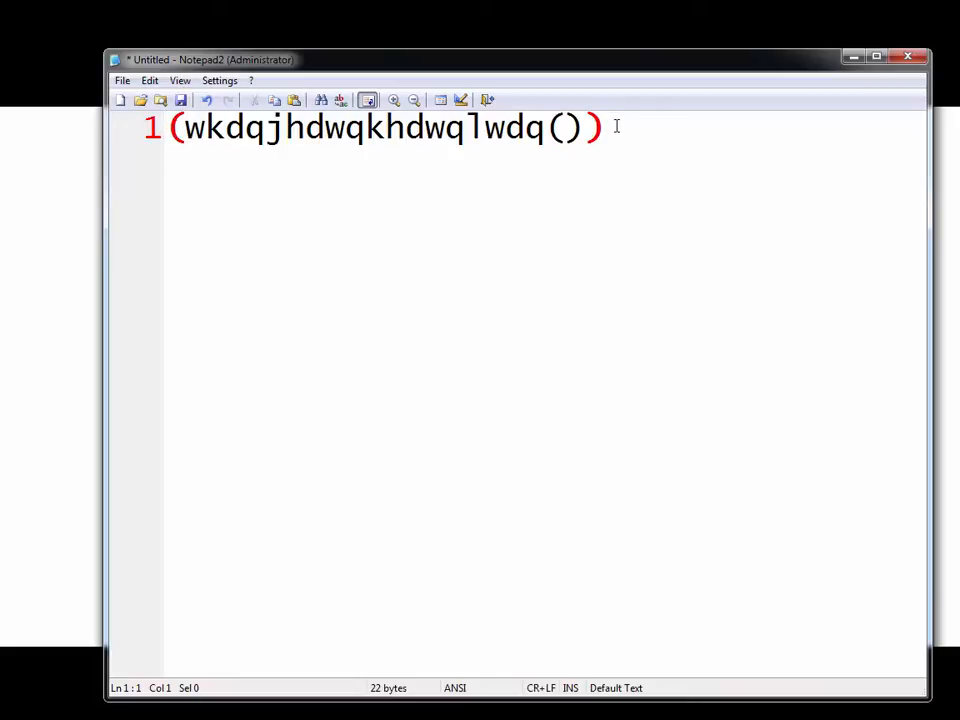
pyautogui.click(572, 128)
pyautogui.press('Right')
pyautogui.write('{}')
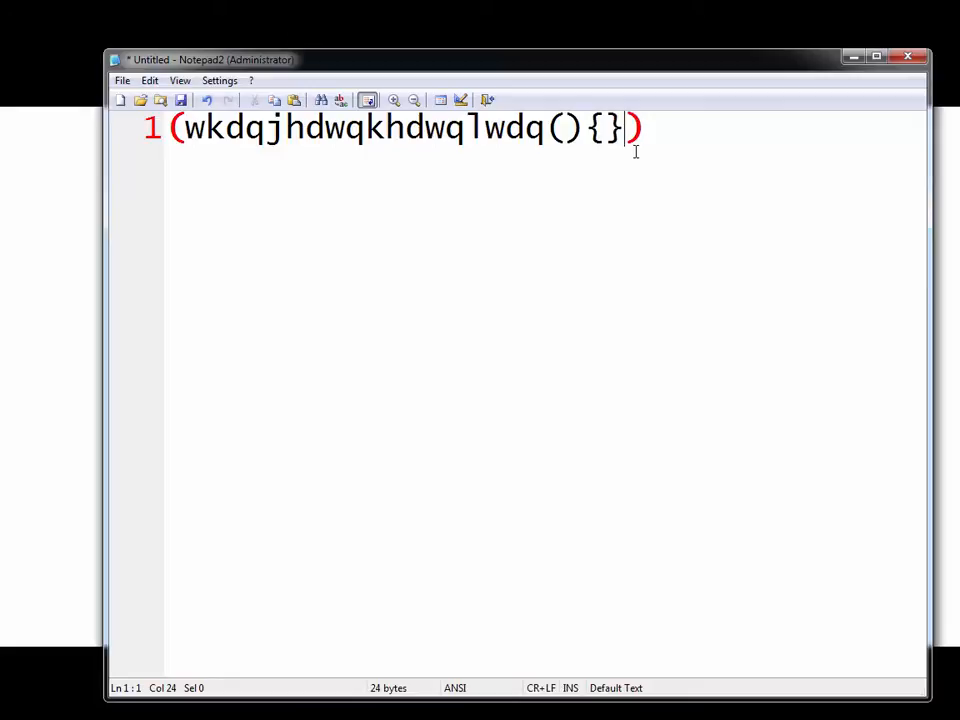
pyautogui.press('BackSpace')
pyautogui.press('Right')
pyautogui.write('}')
pyautogui.press('Left')
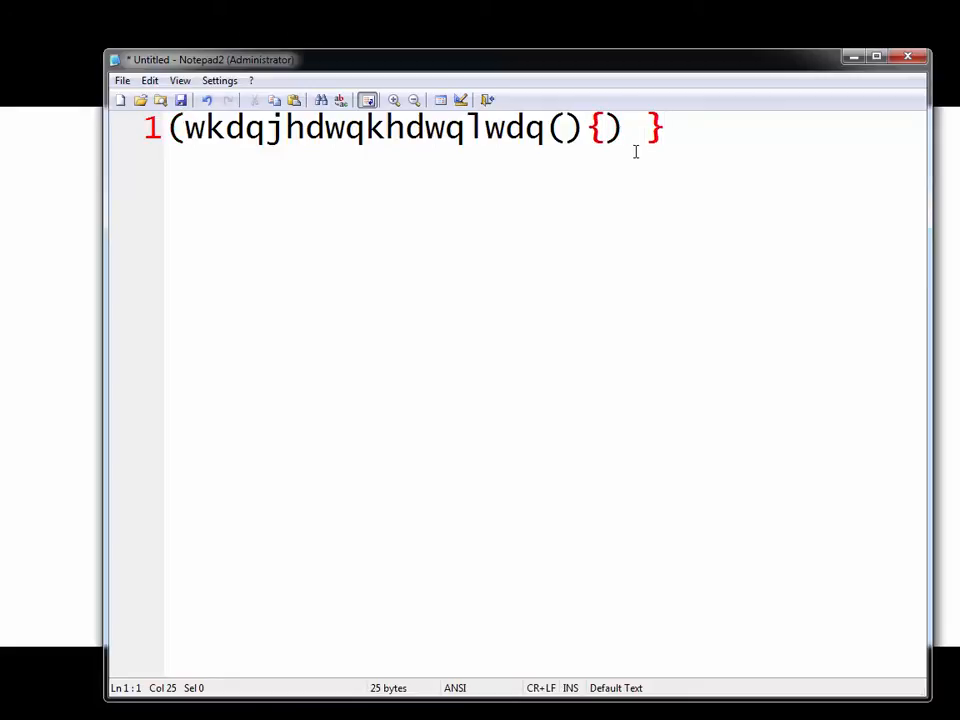
pyautogui.press('BackSpace')
pyautogui.press('BackSpace')
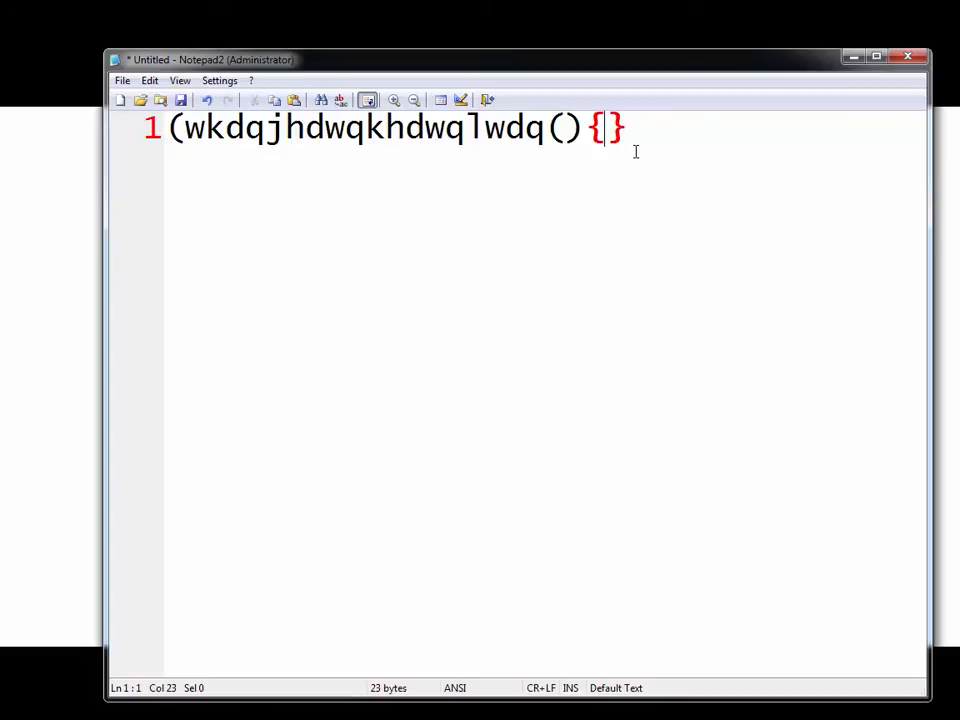
# - Break the braces onto three lines and clear the typed text from the middle line
pyautogui.press('Return')
pyautogui.press('Return')
pyautogui.press('Up')
pyautogui.write('wdqwdqdwq')
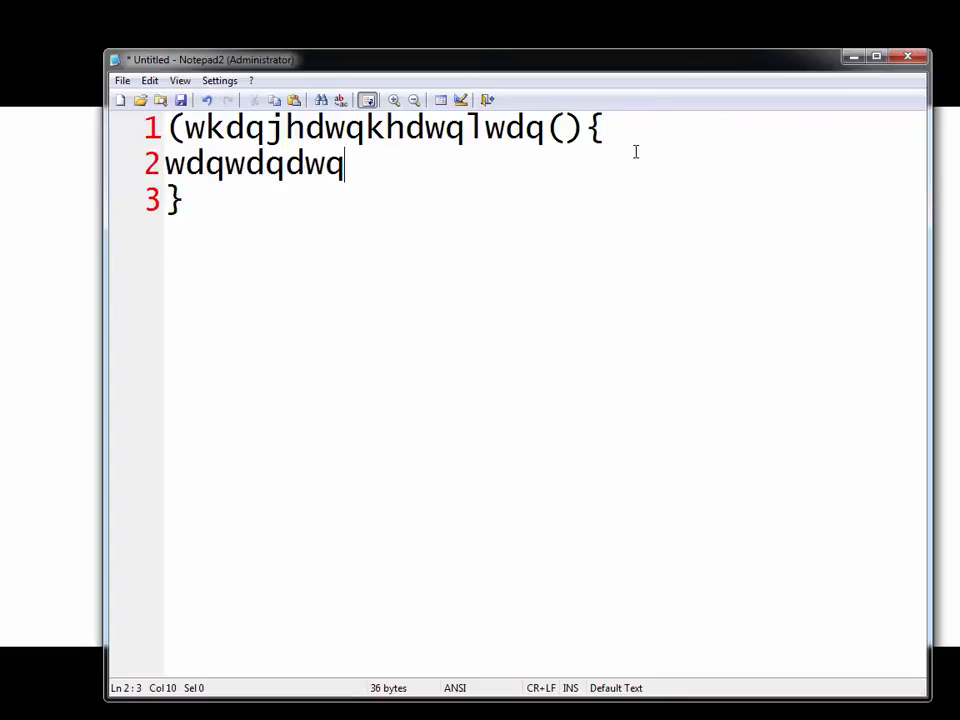
pyautogui.hotkey('shift', 'Home')
pyautogui.press('Down')
pyautogui.press('Up')
pyautogui.hotkey('shift', 'End')
pyautogui.press('Delete')
# - Add " () <>" after the opening brace on line 1, then move after the closing brace
pyautogui.press('Up')
pyautogui.press('End')
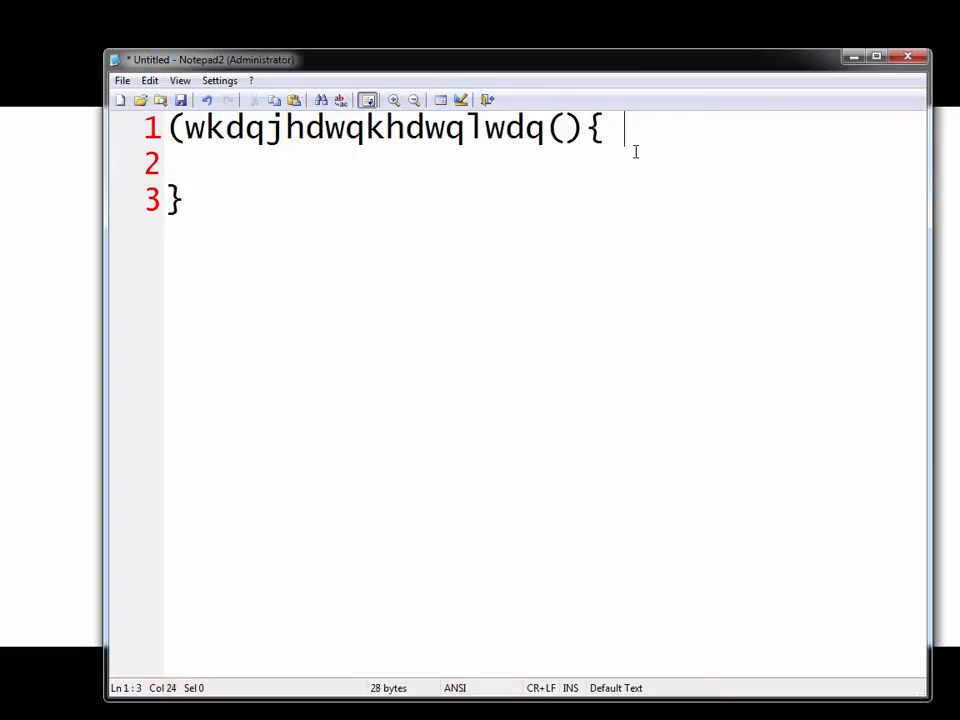
pyautogui.write('()')
pyautogui.write(' <>')
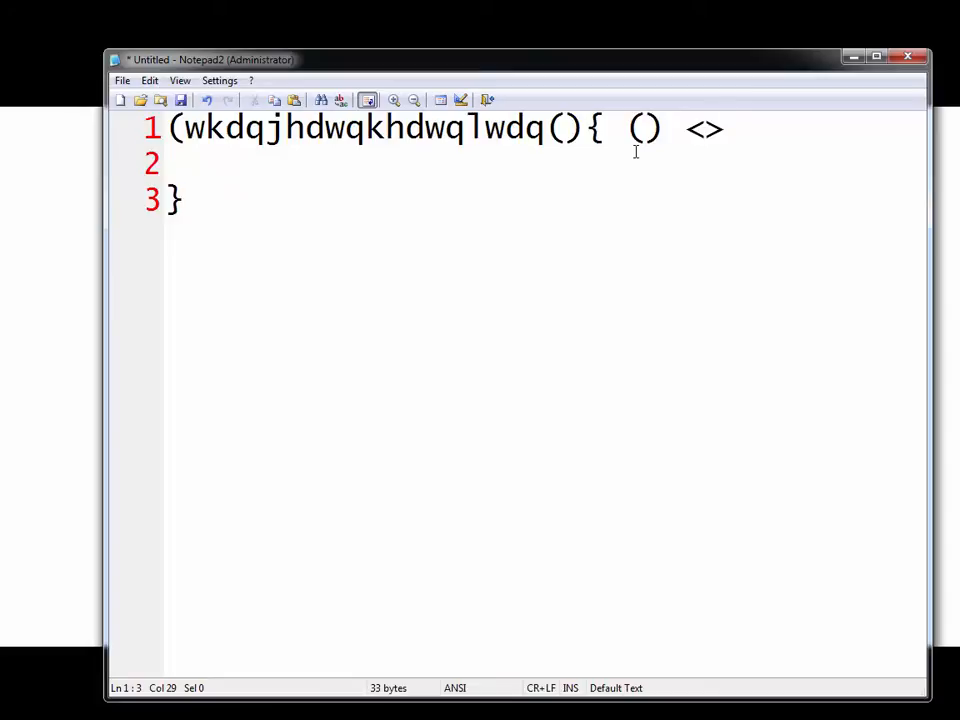
pyautogui.hotkey('ctrl', 'End')
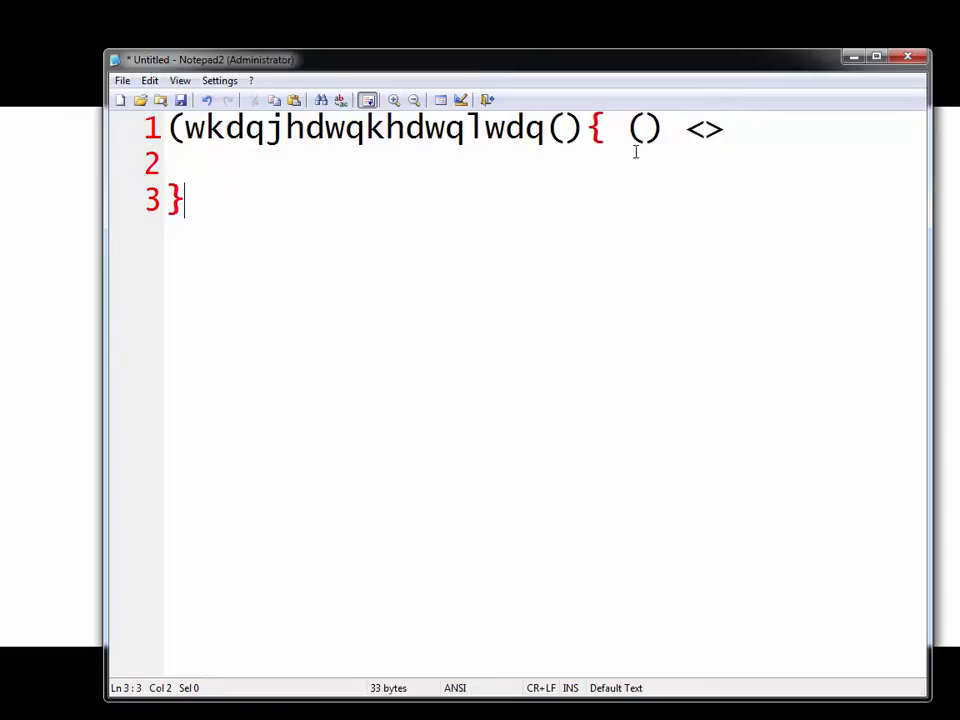